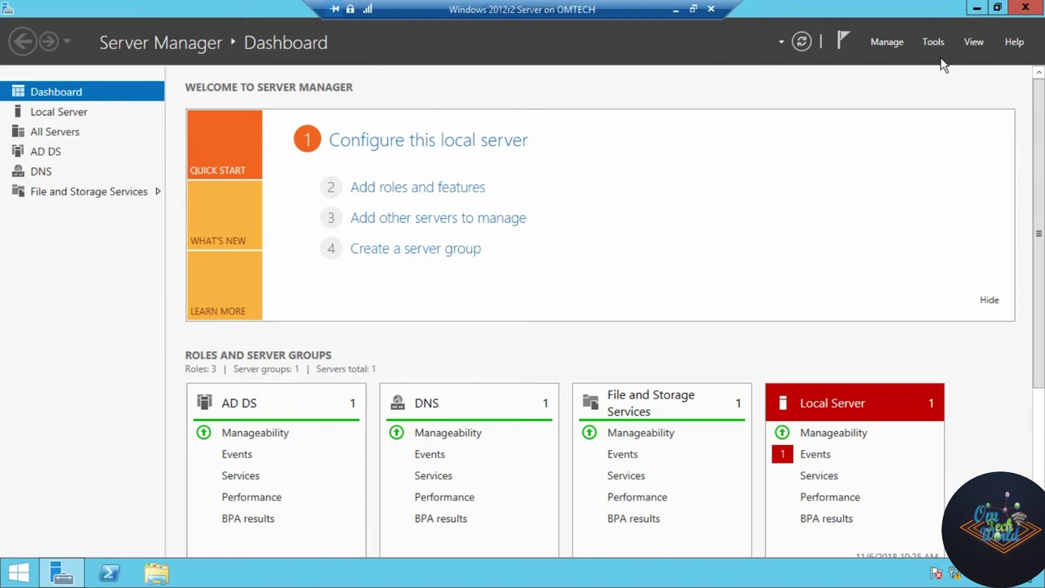
# Open Active Directory Users and Computers and expand the tech.local domain.
pyautogui.click(932, 42)
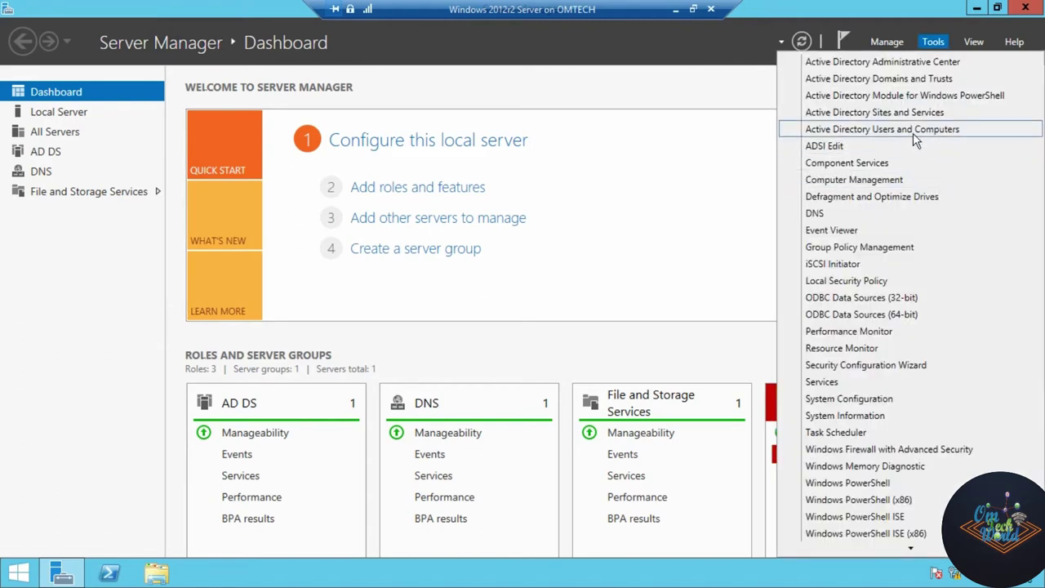
pyautogui.click(955, 131)
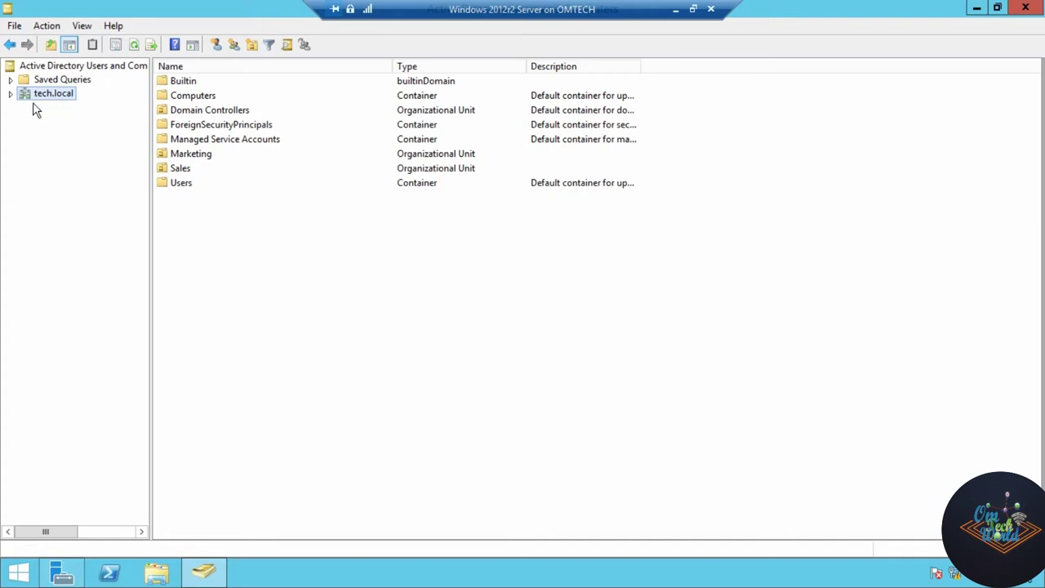
pyautogui.click(11, 94)
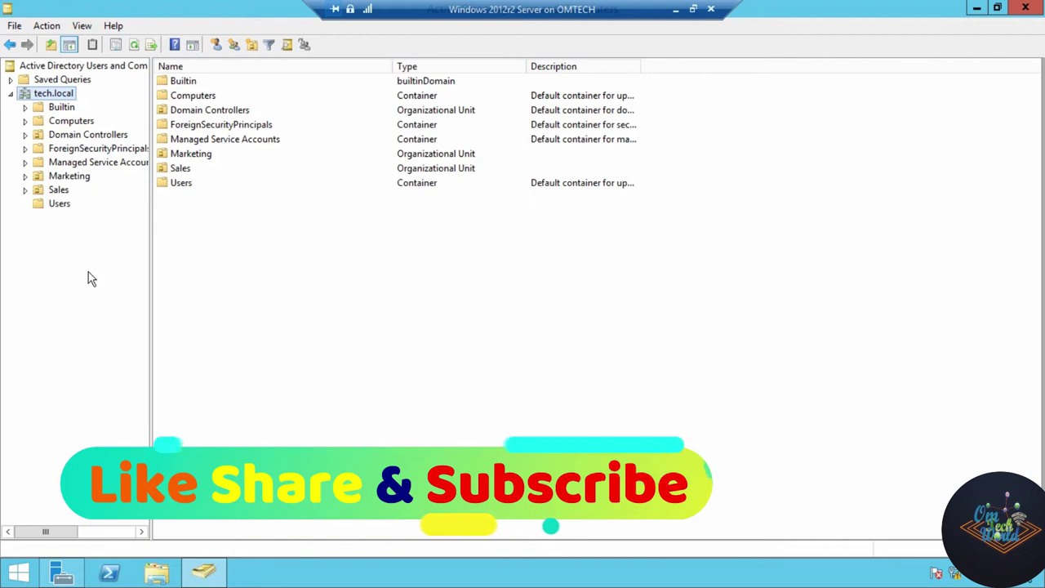
# Look through the objects in the Users container and in the Sales and Marketing organizational units.
pyautogui.click(58, 205)
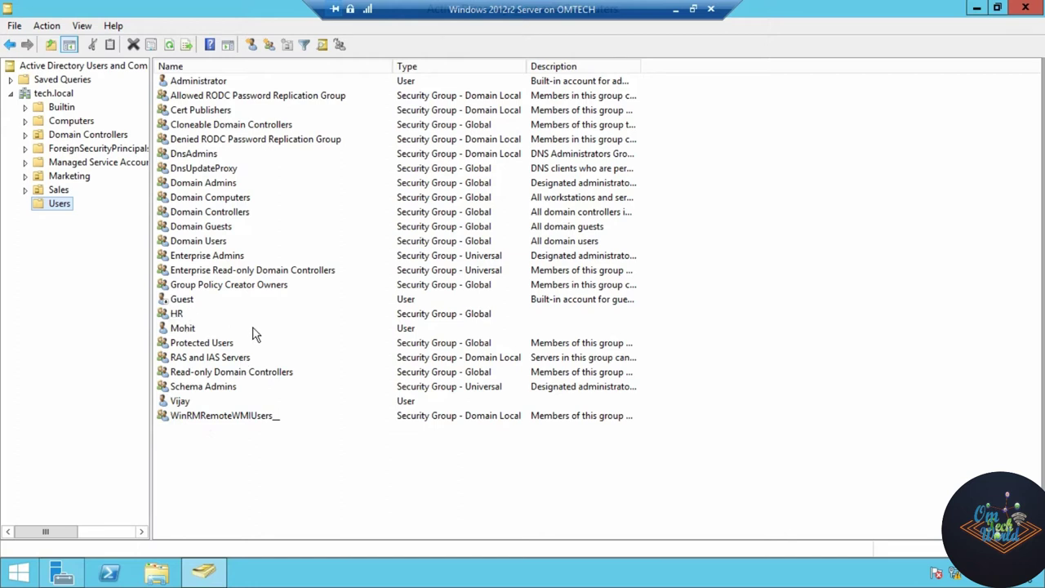
pyautogui.click(45, 190)
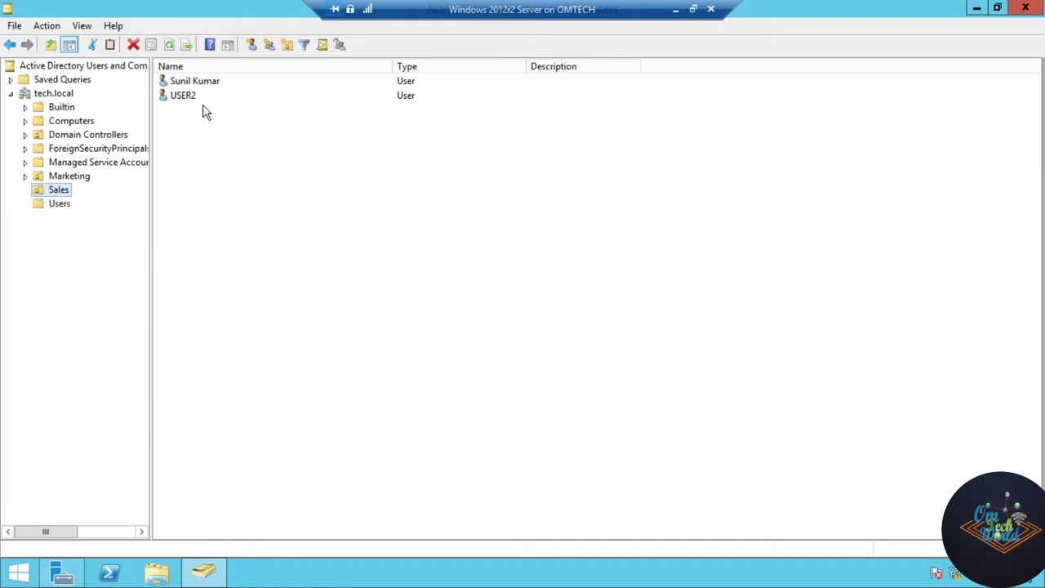
pyautogui.click(68, 177)
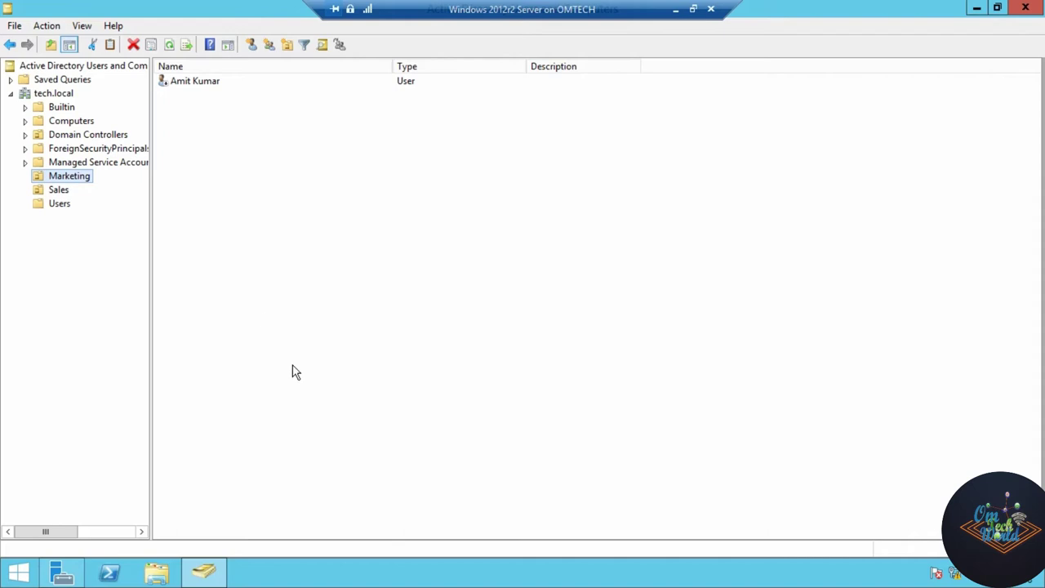
# Disable the only user account in the Marketing organizational unit and dismiss the confirmation.
pyautogui.click(198, 82)
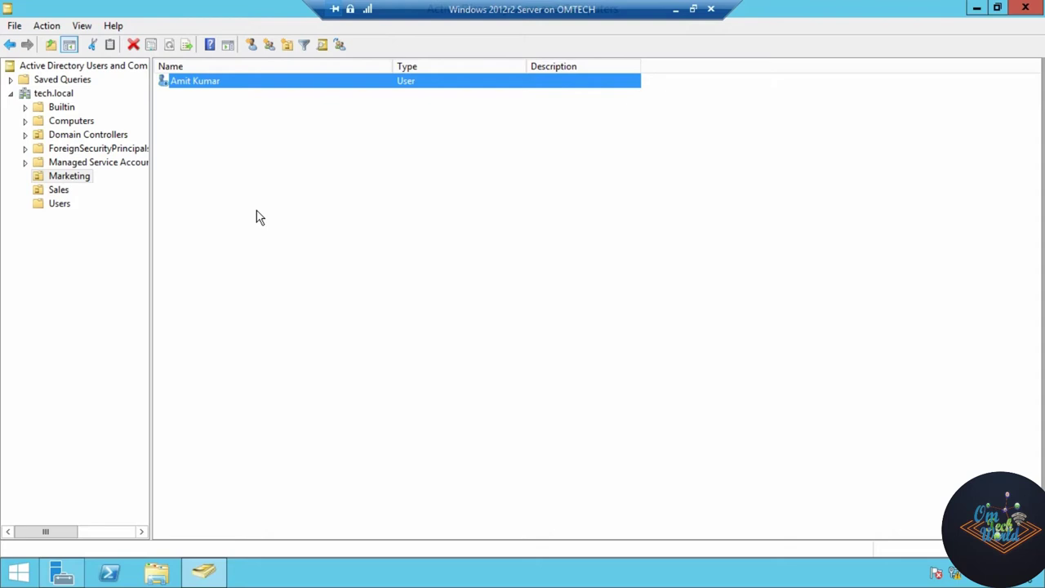
pyautogui.click(196, 81)
pyautogui.press('Escape')
pyautogui.rightClick(187, 82)
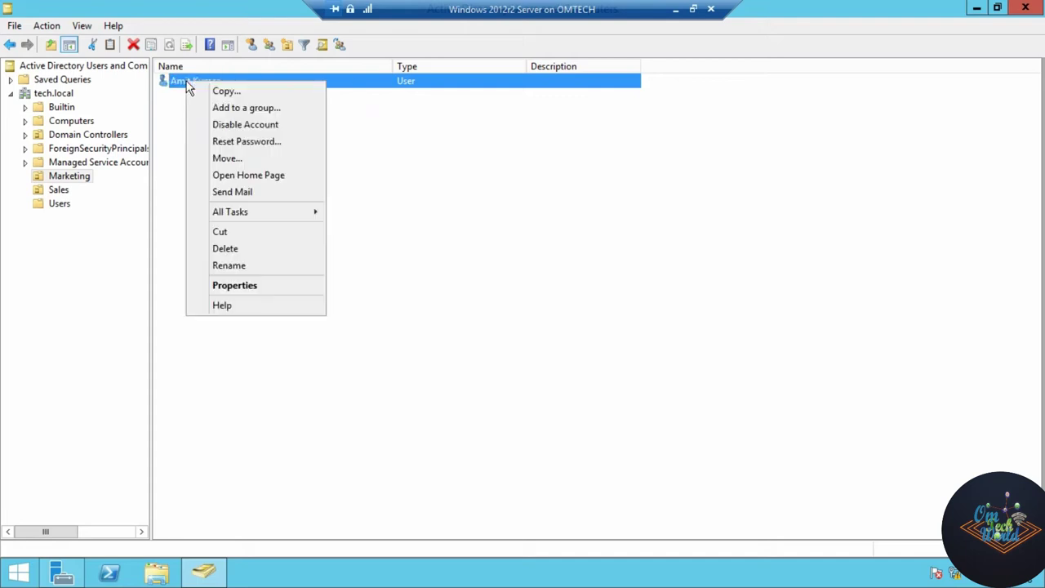
pyautogui.click(260, 127)
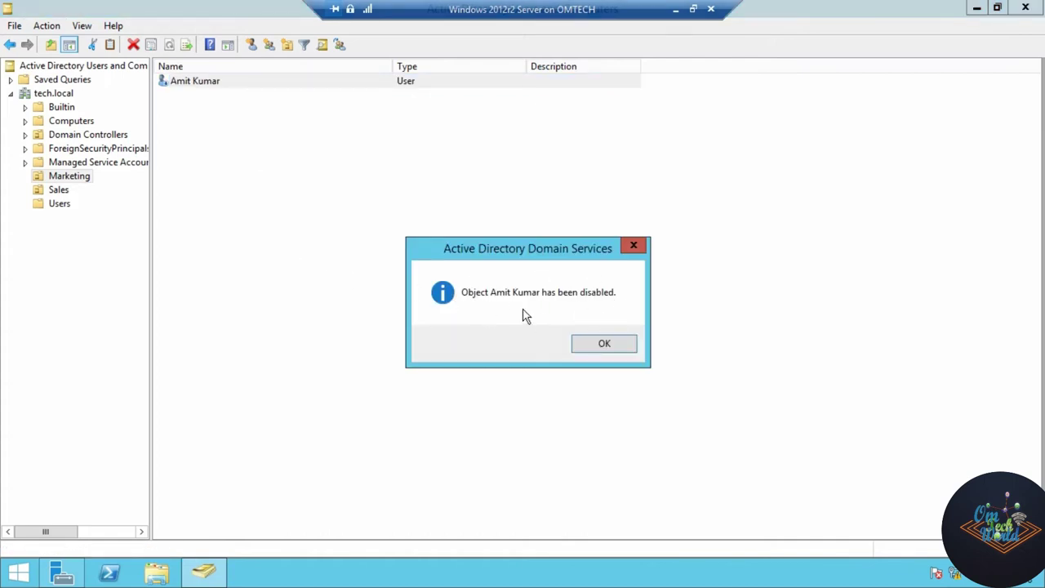
pyautogui.click(621, 345)
pyautogui.click(253, 302)
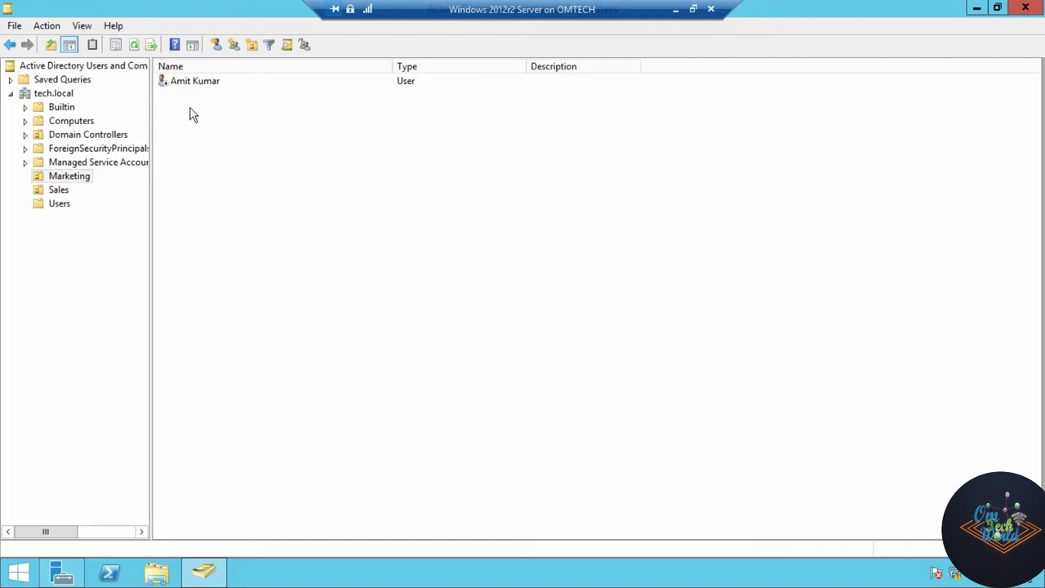
# Enable the disabled user account in the Marketing organizational unit and dismiss the confirmation.
pyautogui.click(185, 87)
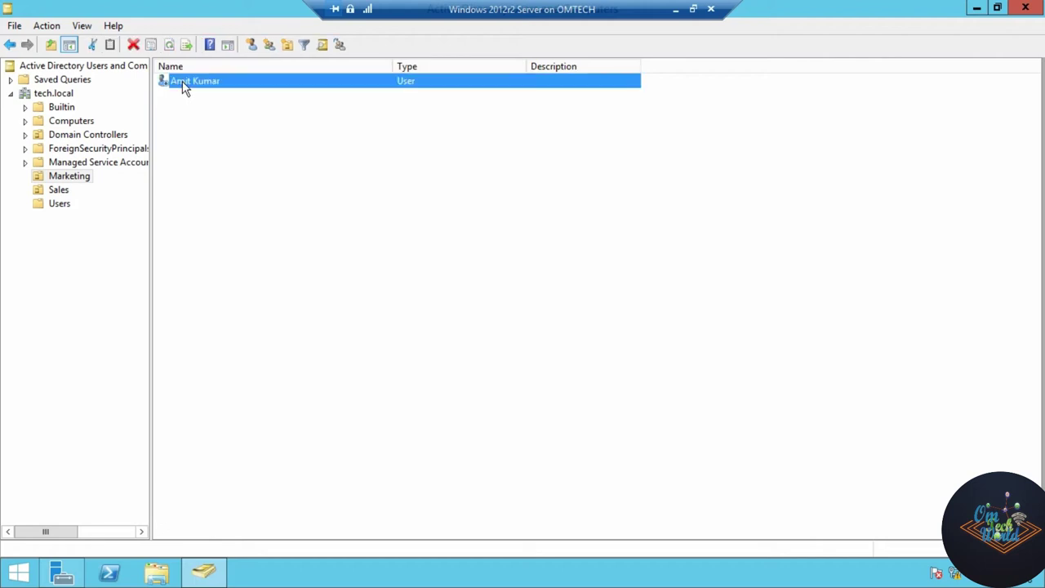
pyautogui.rightClick(182, 84)
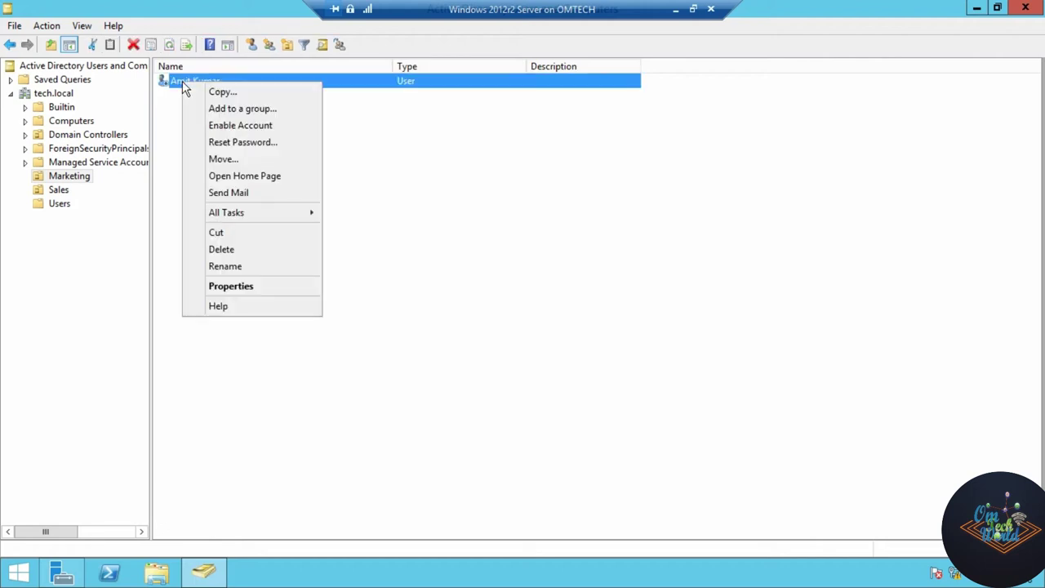
pyautogui.click(267, 129)
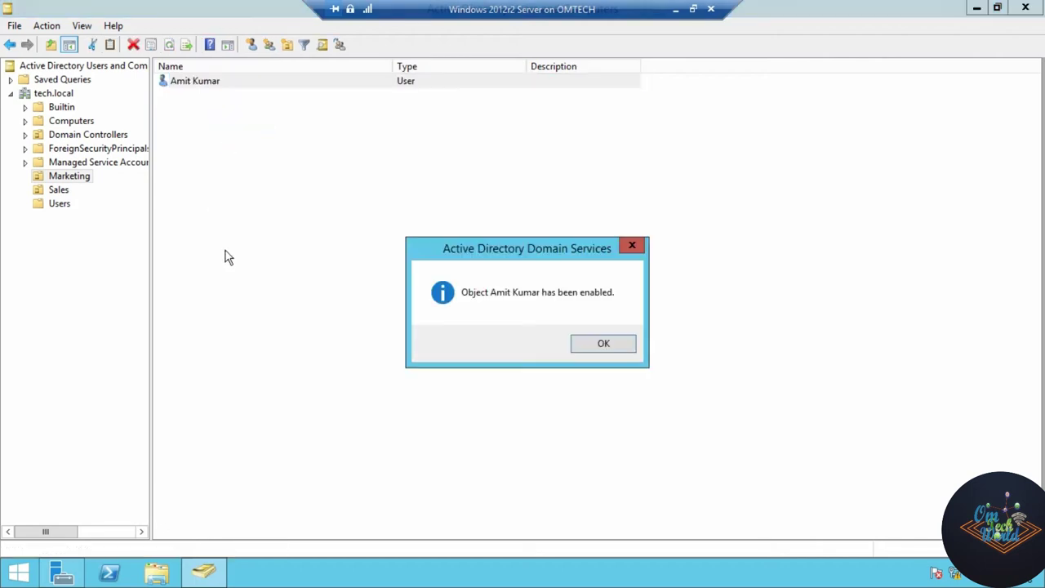
pyautogui.click(604, 344)
pyautogui.click(359, 271)
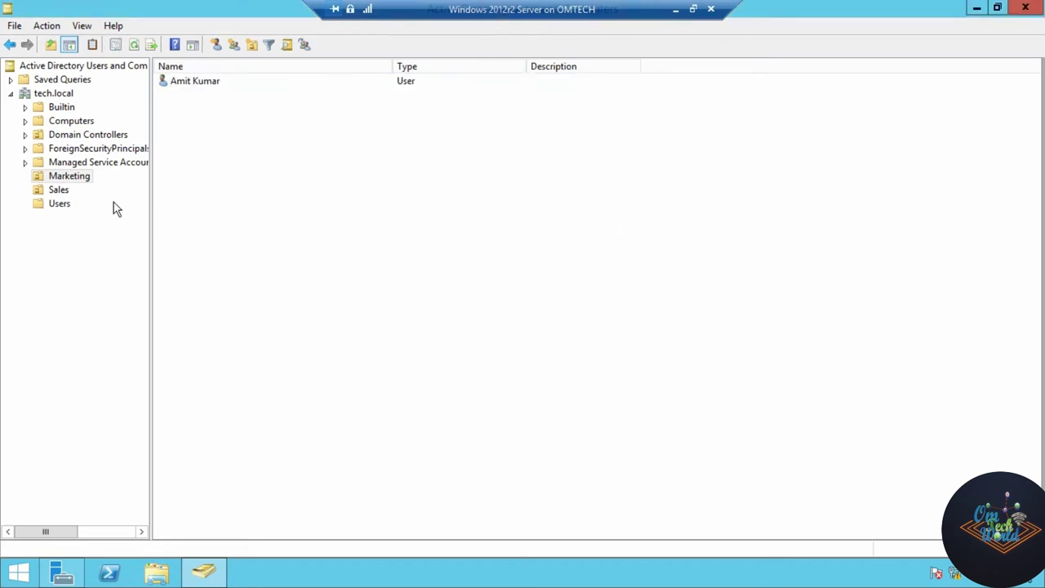
# Move the user account listed above USER2 from the Sales organizational unit to Marketing.
pyautogui.click(59, 190)
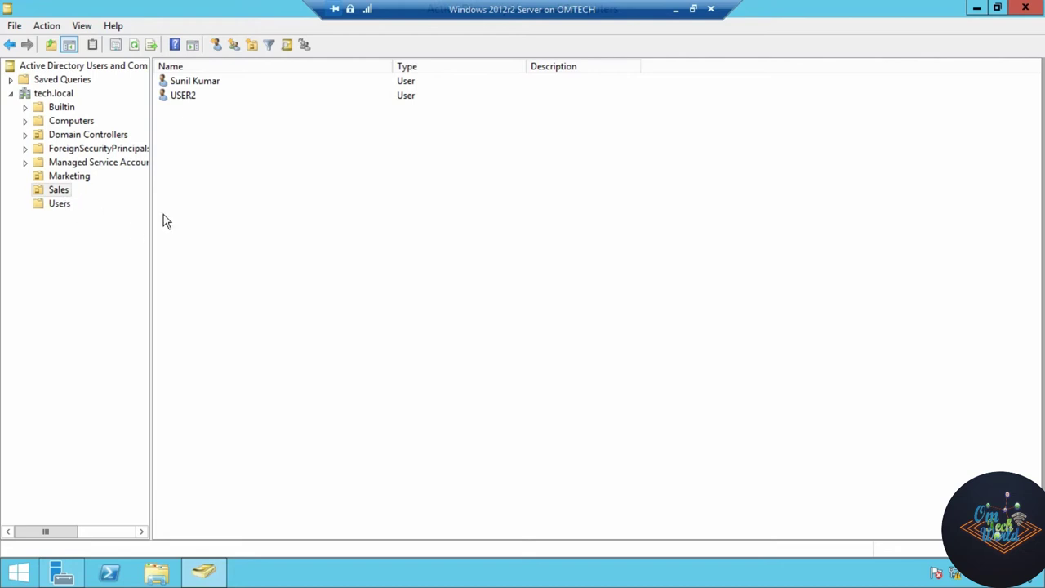
pyautogui.click(187, 82)
pyautogui.click(187, 95)
pyautogui.click(189, 83)
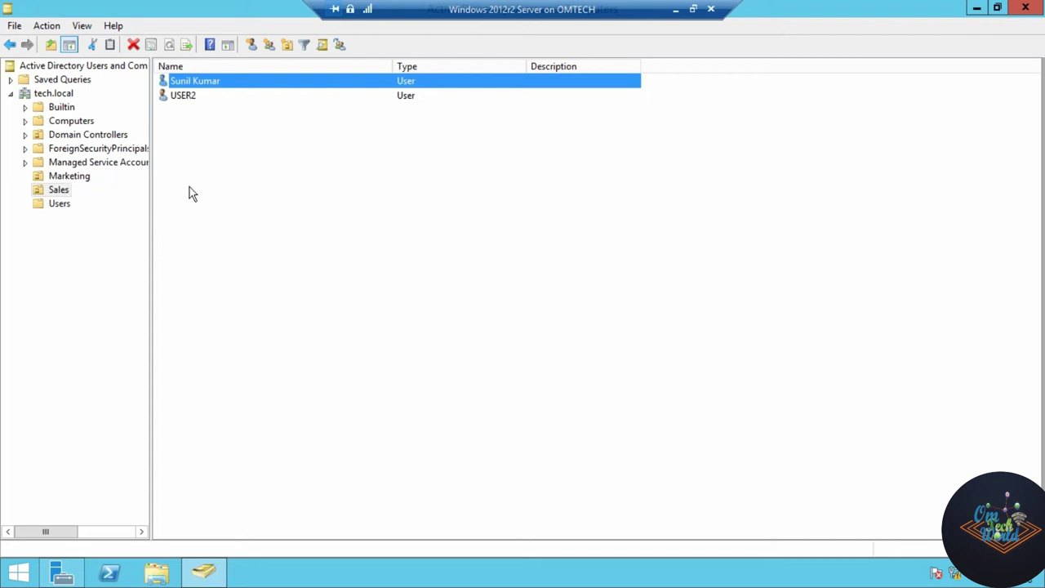
pyautogui.click(217, 131)
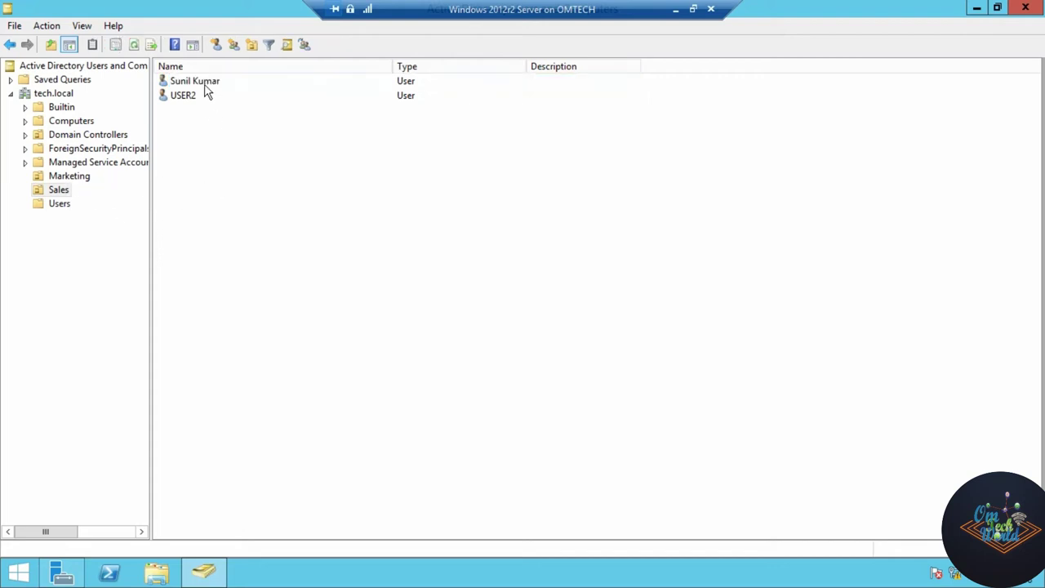
pyautogui.click(205, 87)
pyautogui.doubleClick(208, 80)
pyautogui.rightClick(207, 81)
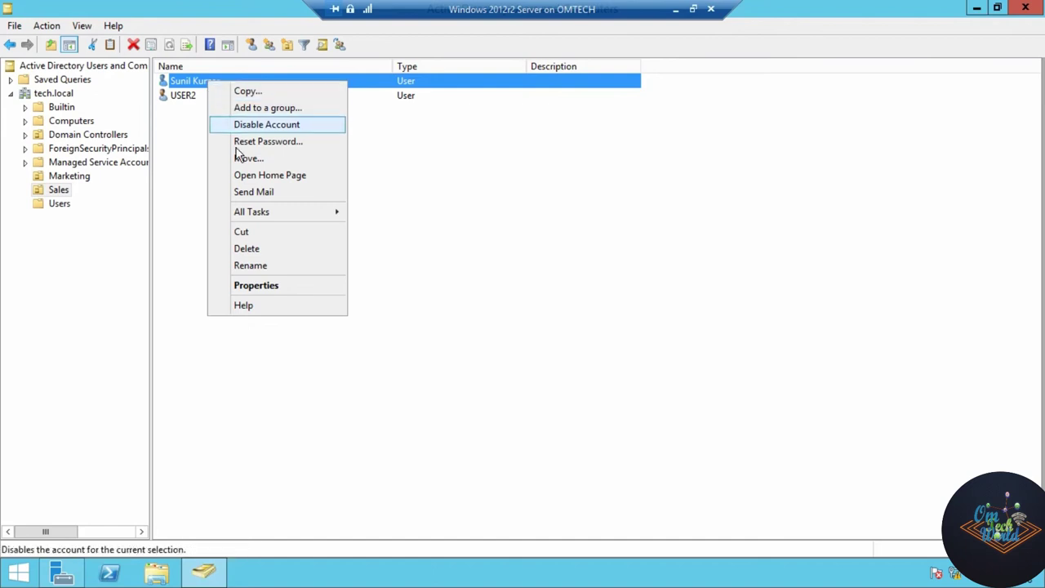
pyautogui.click(283, 158)
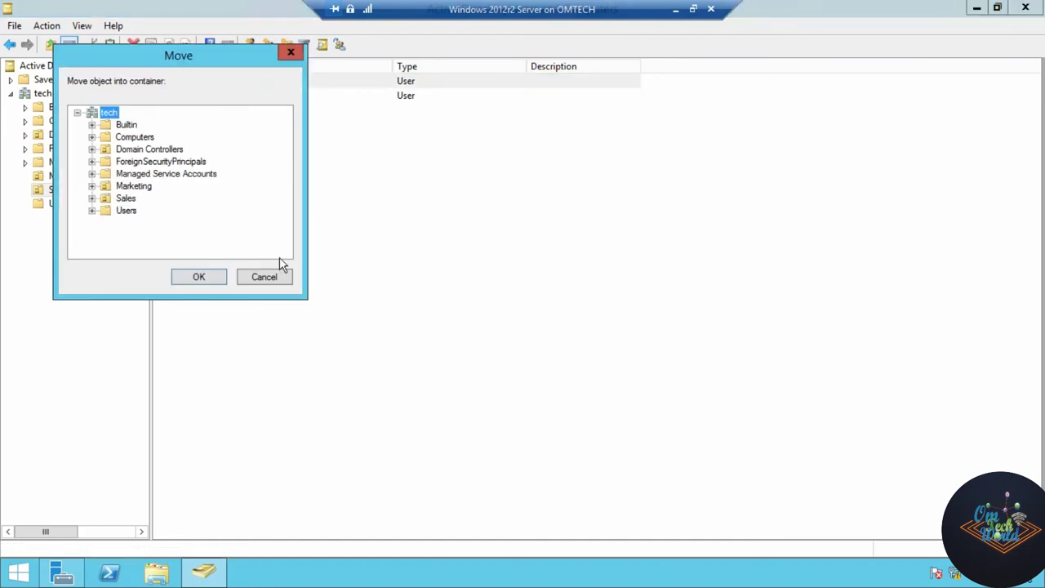
pyautogui.moveTo(166, 63); pyautogui.dragTo(395, 67)
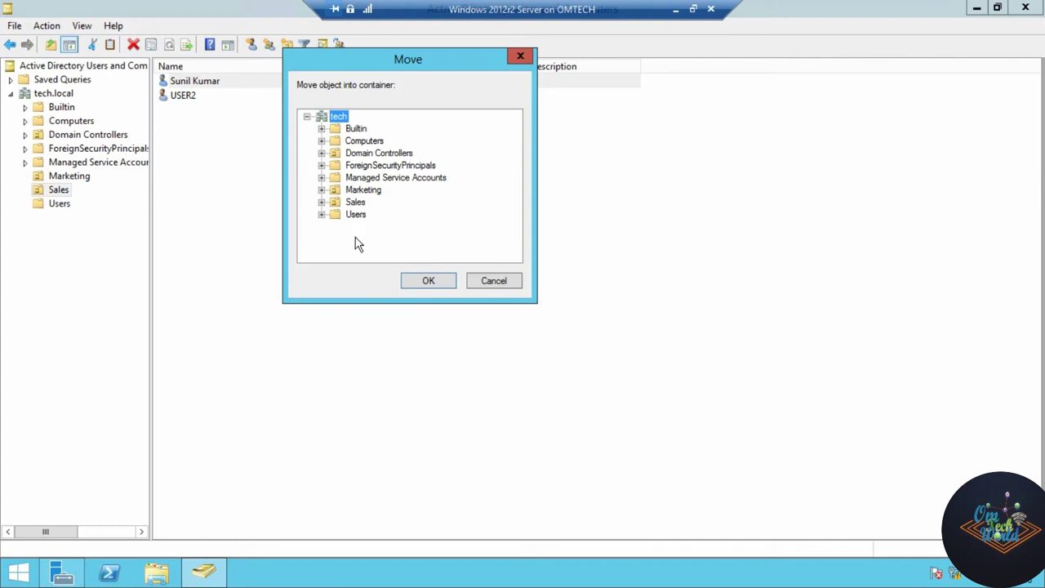
pyautogui.click(352, 191)
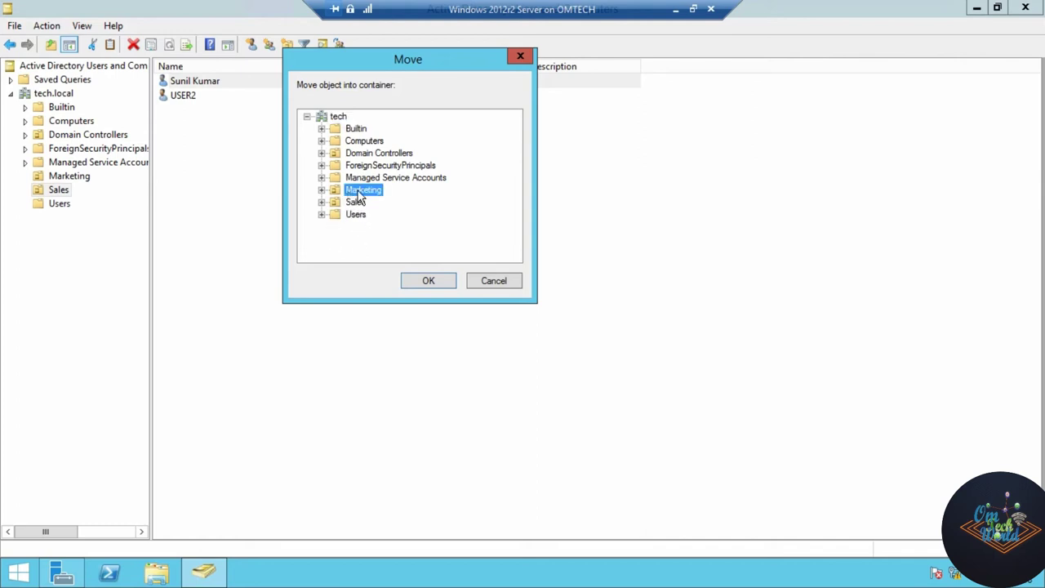
pyautogui.click(449, 282)
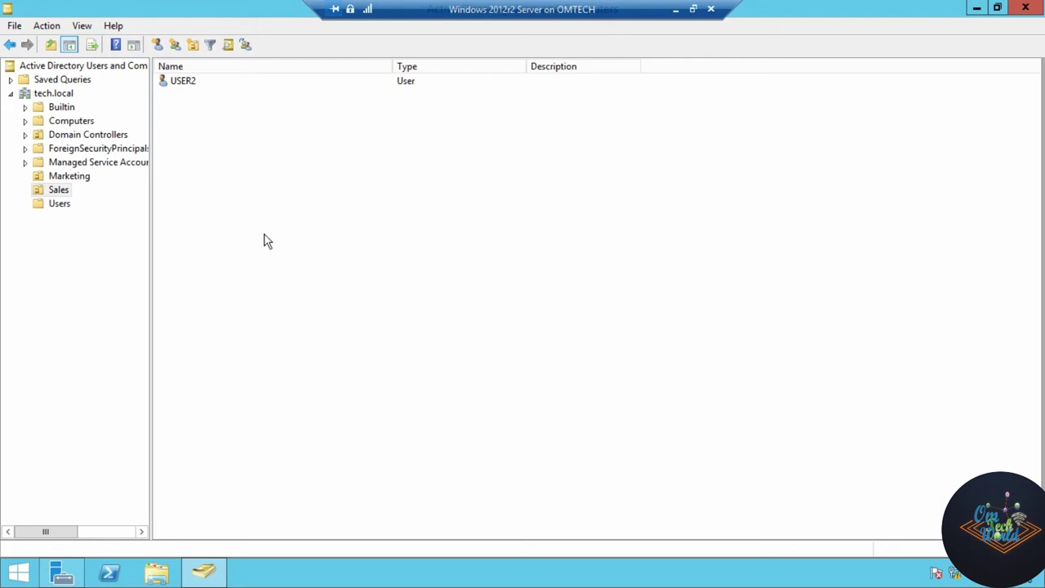
# Reset the password of the second user in the Marketing organizational unit, entering the new password and its confirmation.
pyautogui.click(69, 175)
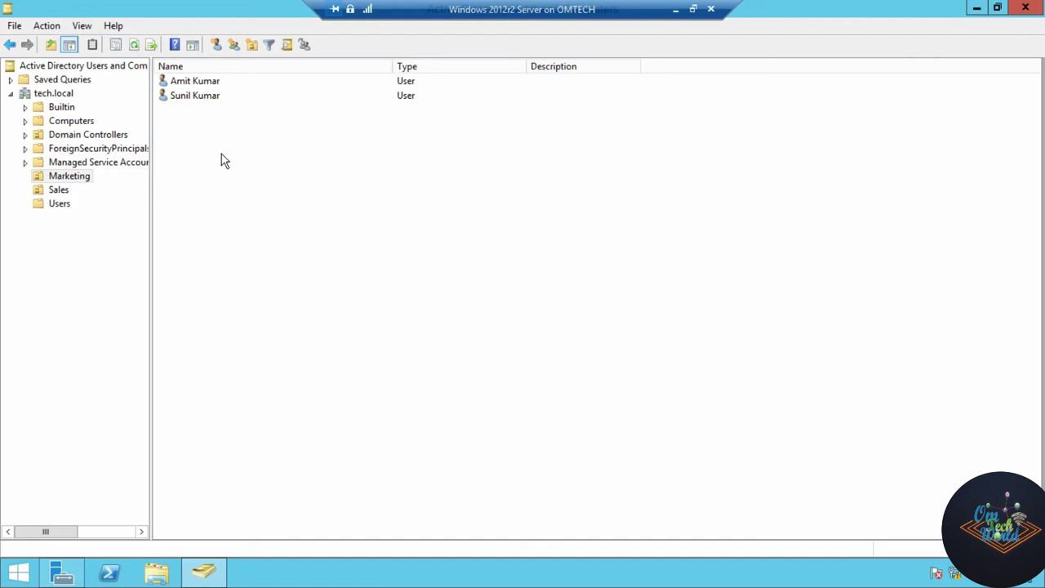
pyautogui.click(191, 96)
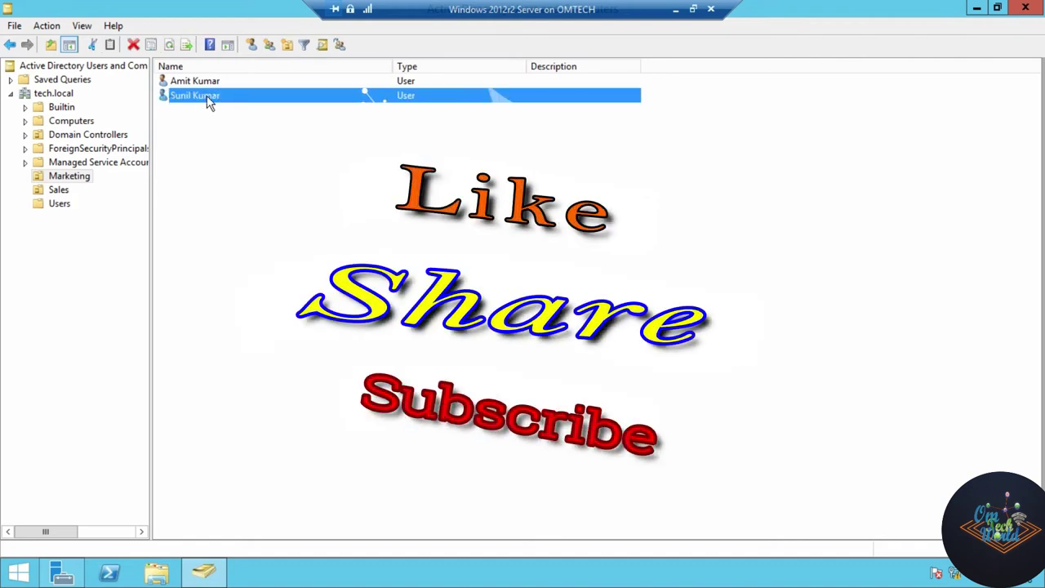
pyautogui.rightClick(208, 98)
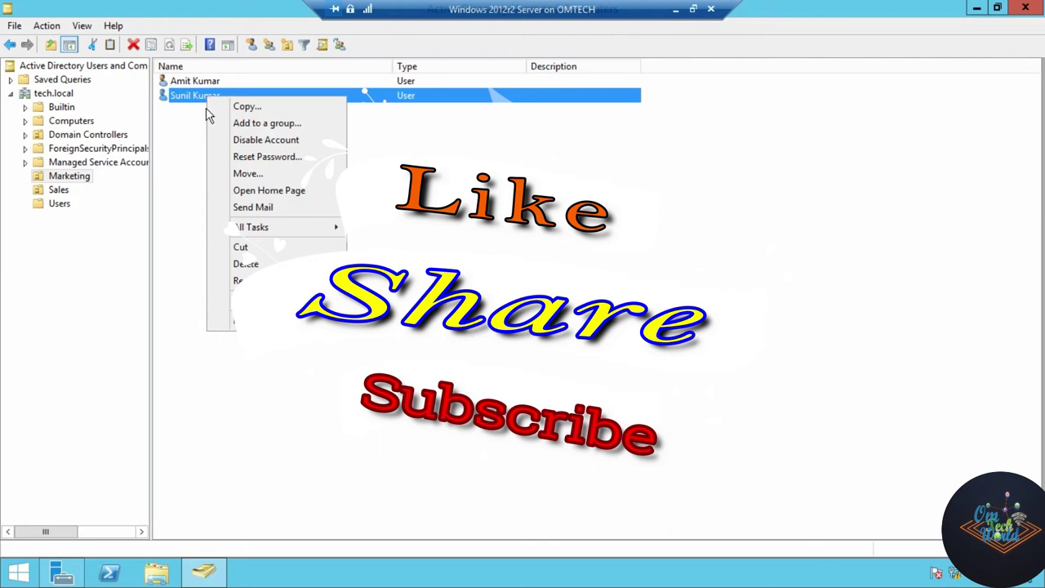
pyautogui.click(284, 159)
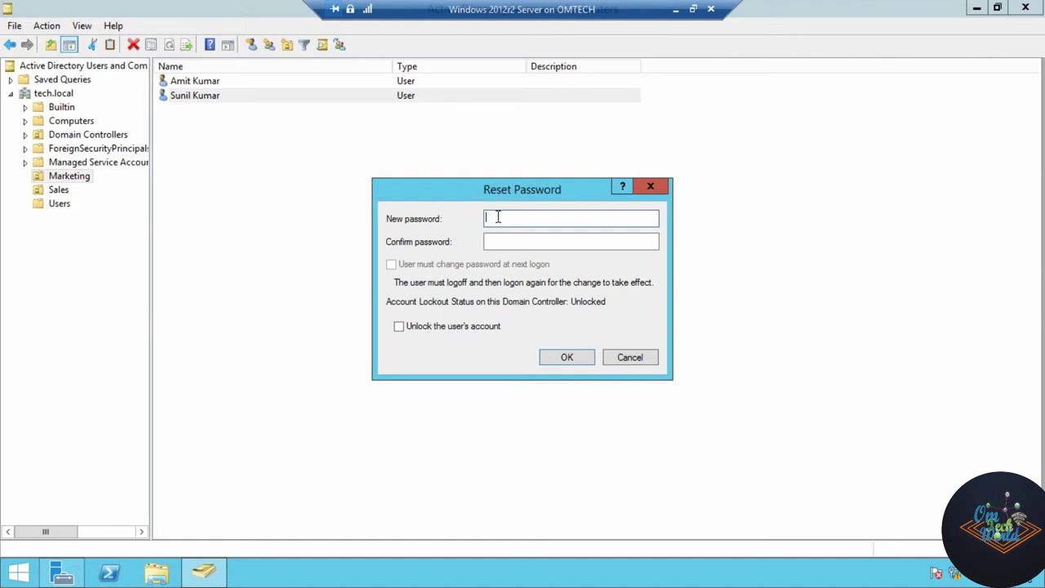
pyautogui.write('•••••••••••')
pyautogui.click(571, 240)
pyautogui.write('•••••••••••')
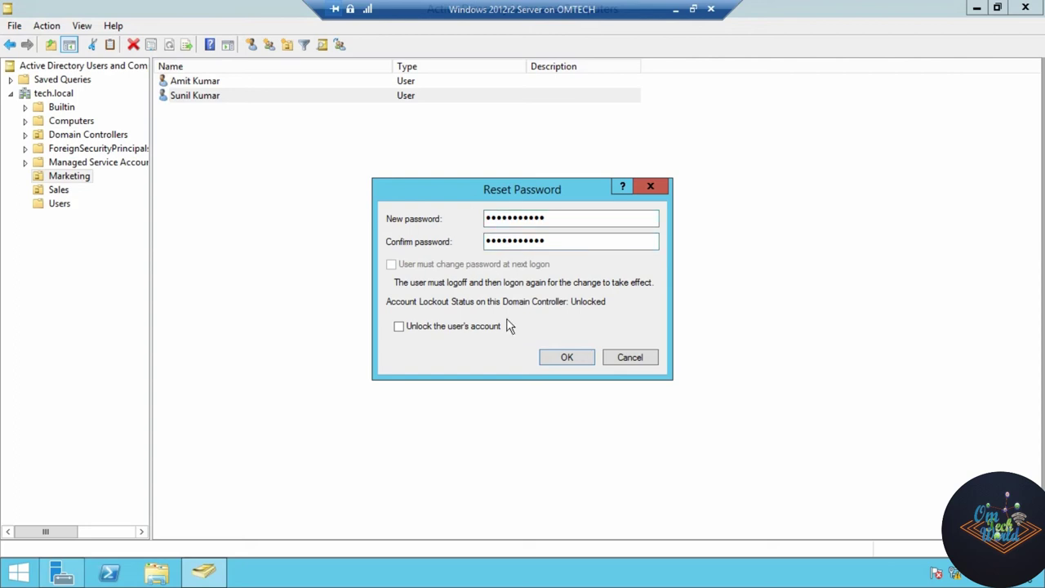
pyautogui.click(565, 356)
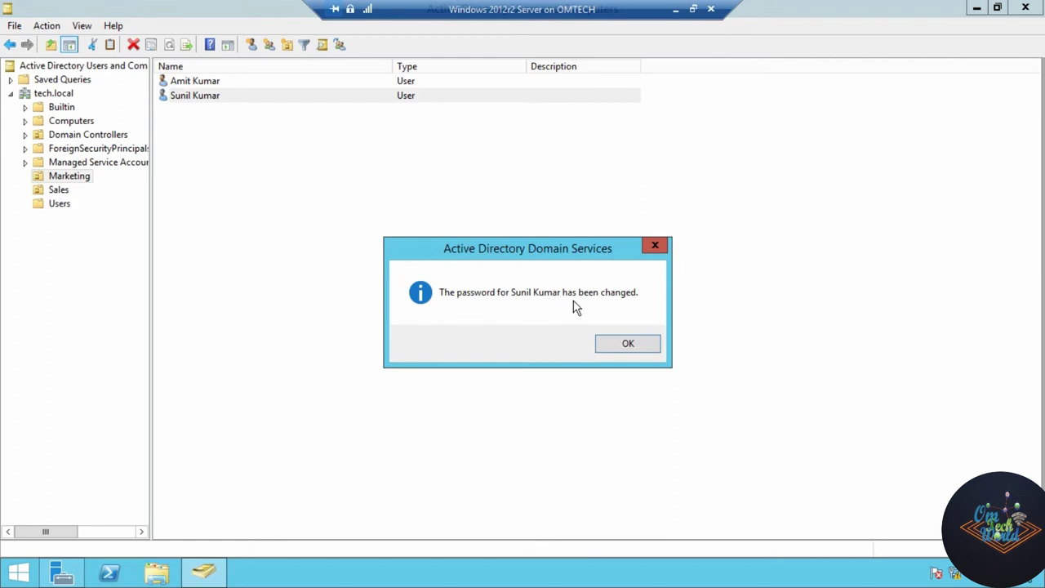
pyautogui.click(367, 308)
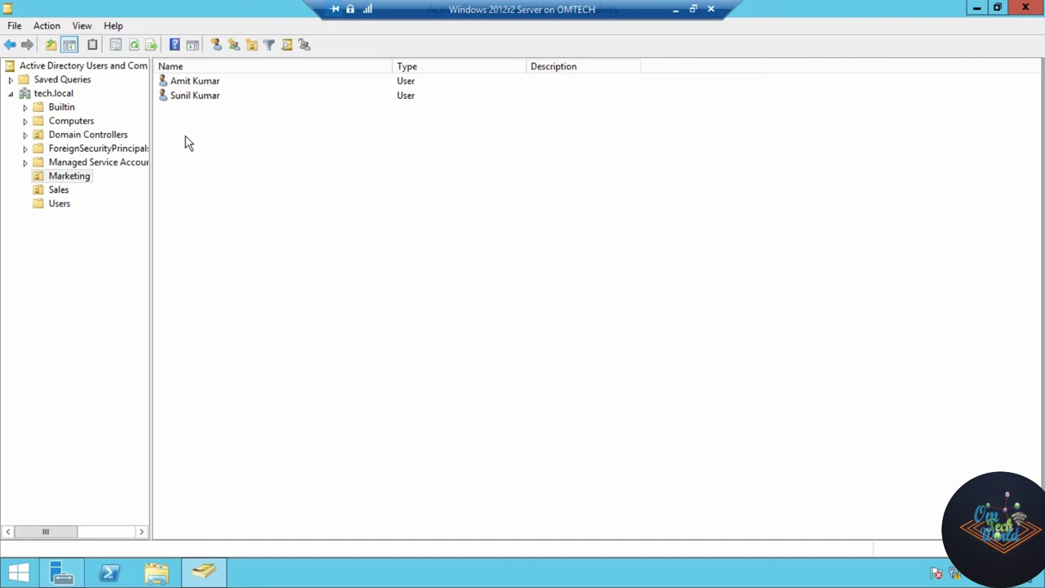
# Start adding the second Marketing user to a group and search tech.local for all available groups.
pyautogui.click(201, 98)
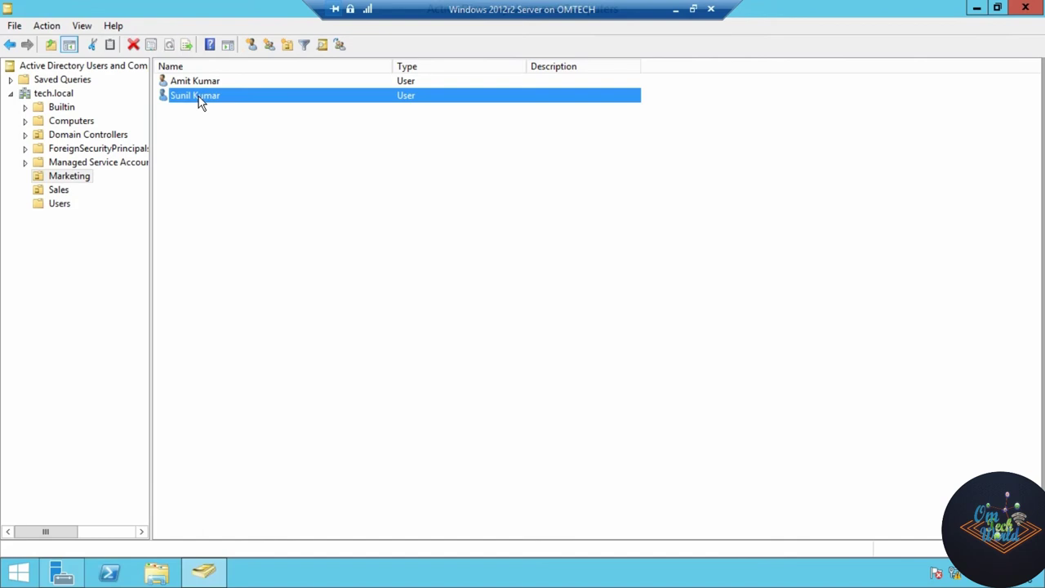
pyautogui.rightClick(201, 101)
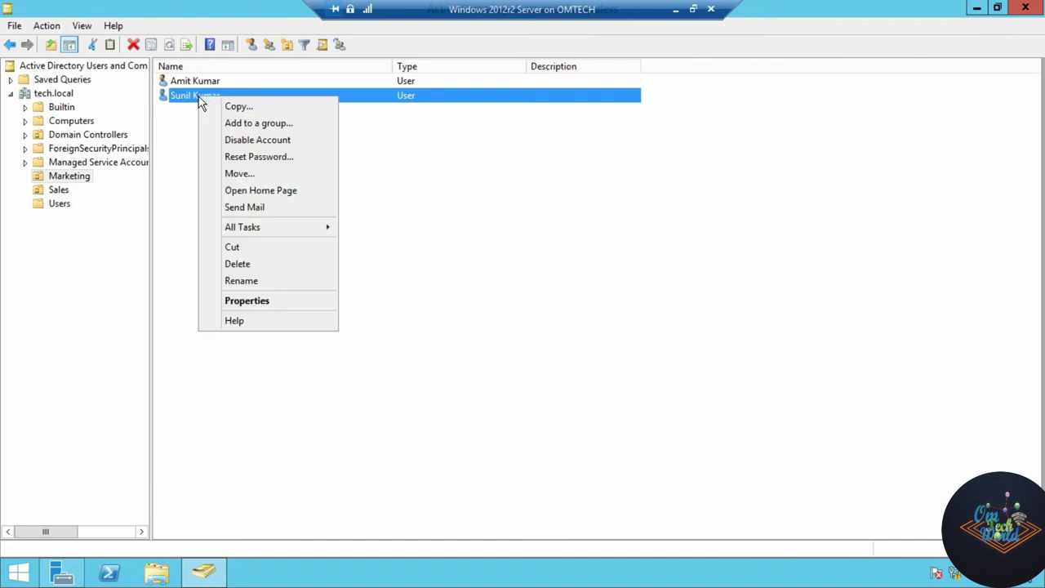
pyautogui.click(239, 126)
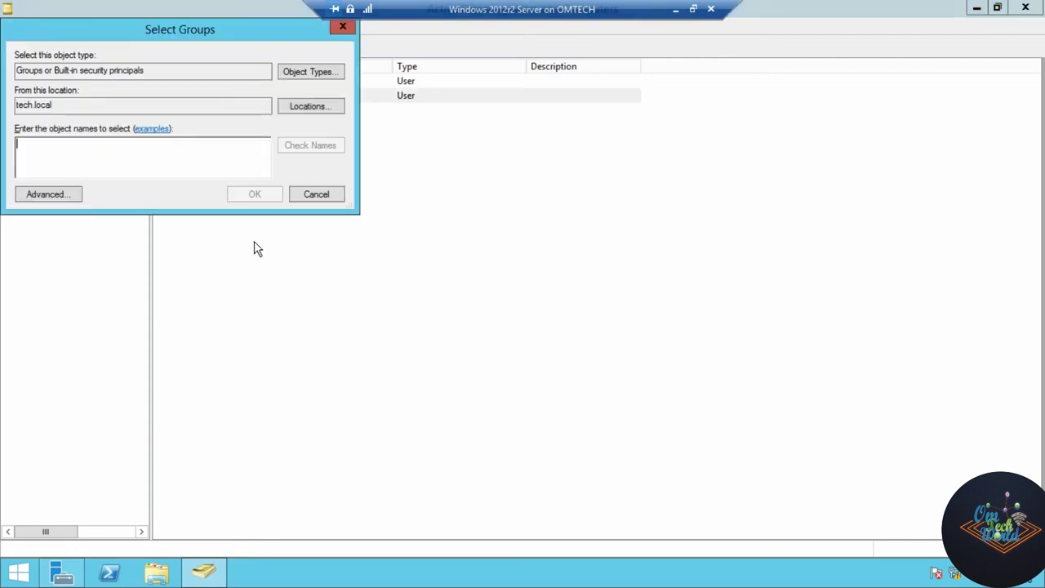
pyautogui.moveTo(73, 36); pyautogui.dragTo(309, 84)
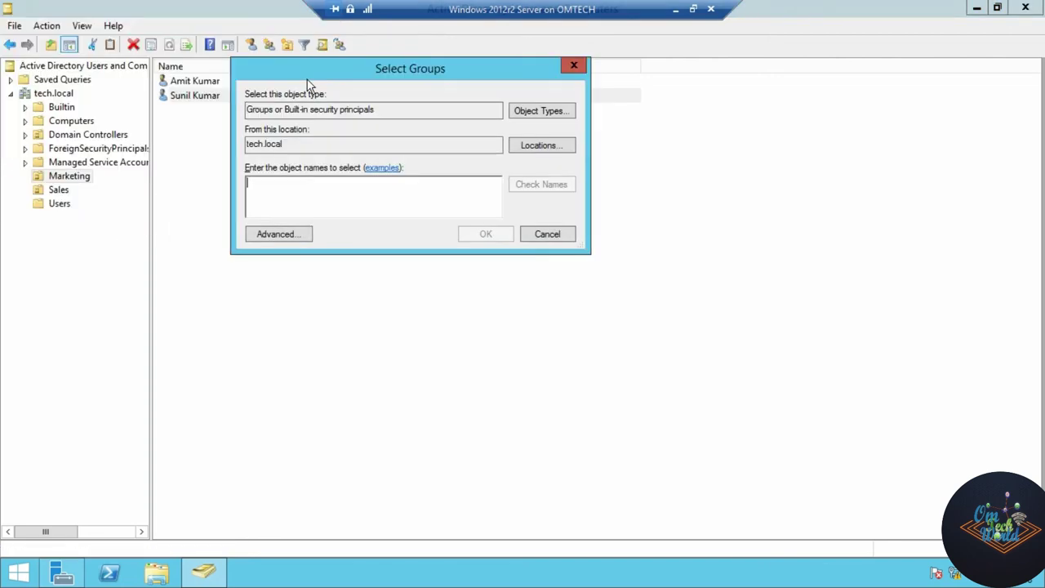
pyautogui.click(280, 234)
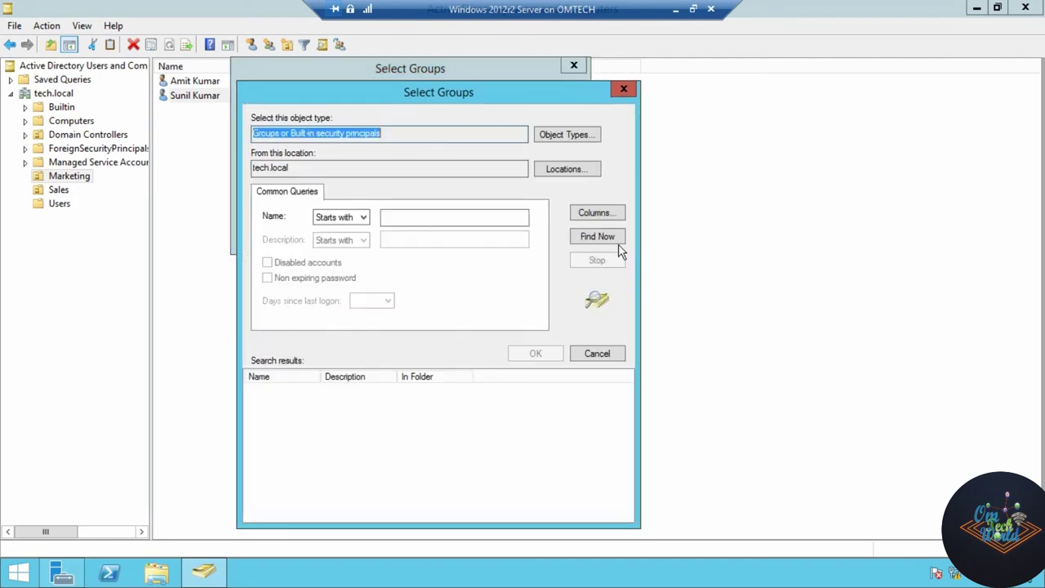
pyautogui.click(595, 238)
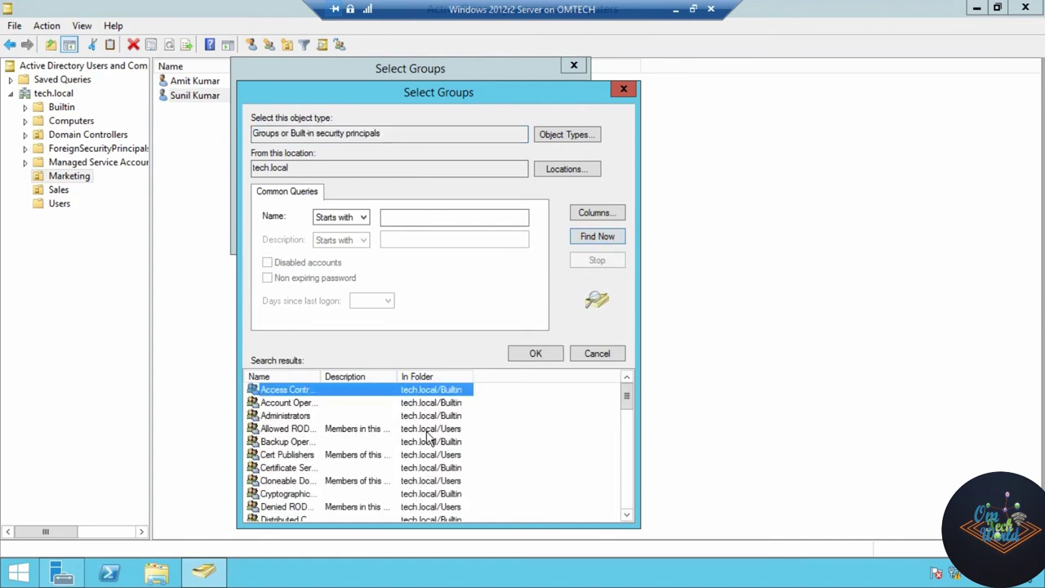
# Choose the HR group from the found groups, add the user to it and dismiss the confirmation.
pyautogui.scroll(-4, 430, 438)
pyautogui.scroll(-8, 430, 438)
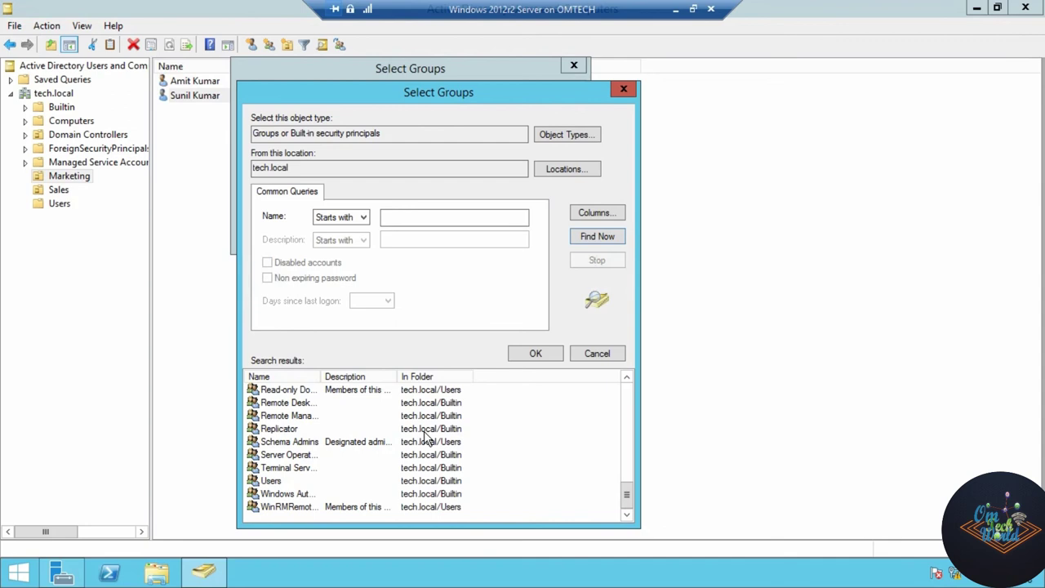
pyautogui.scroll(2, 353, 462)
pyautogui.scroll(4, 352, 461)
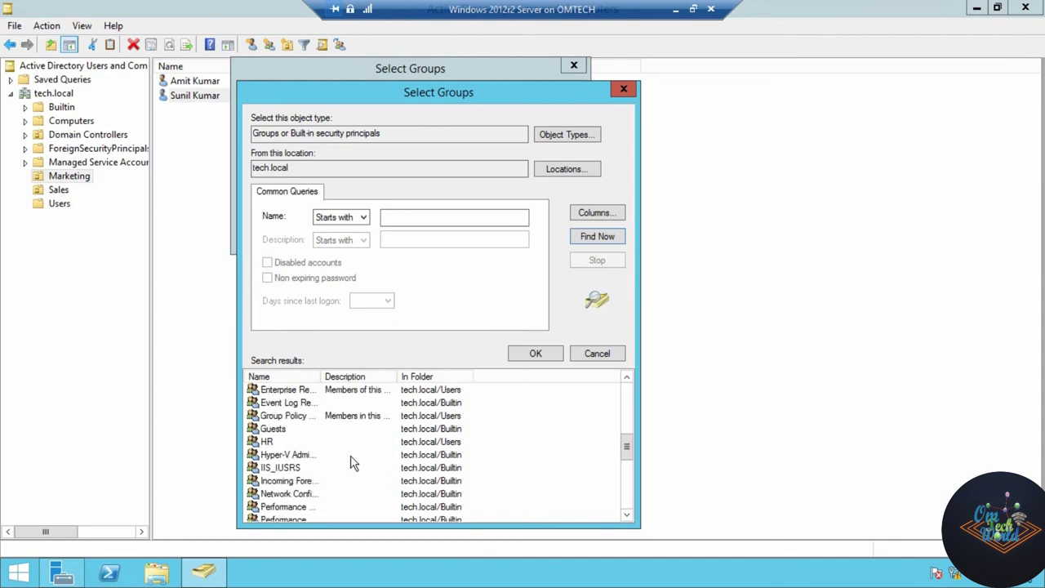
pyautogui.click(267, 443)
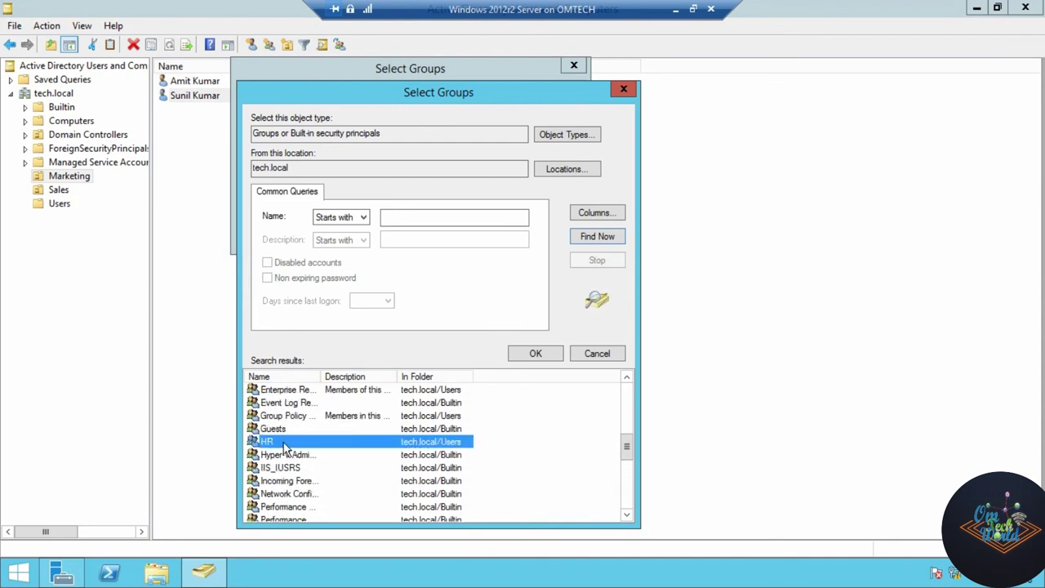
pyautogui.click(542, 354)
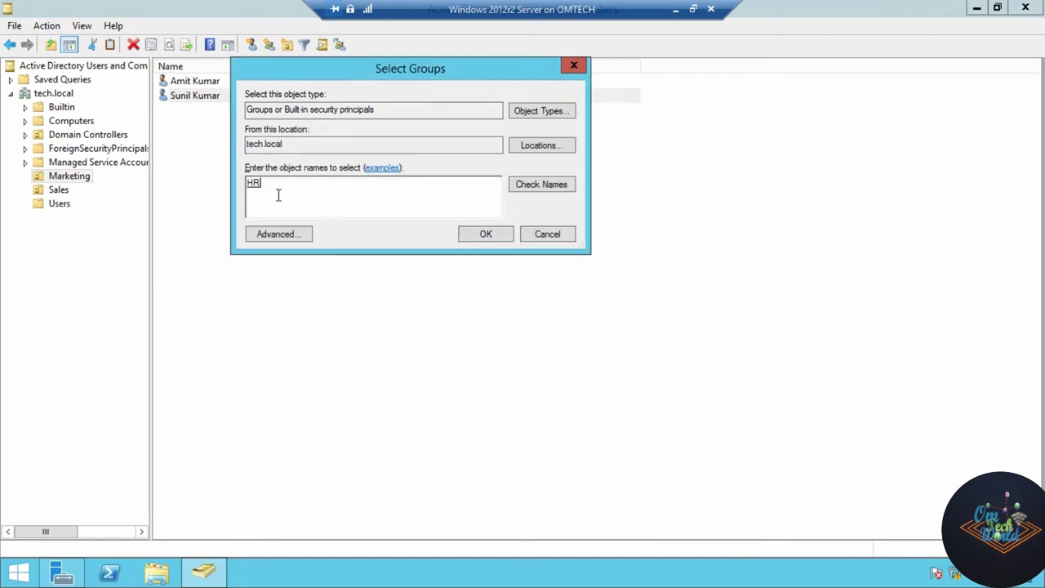
pyautogui.click(483, 235)
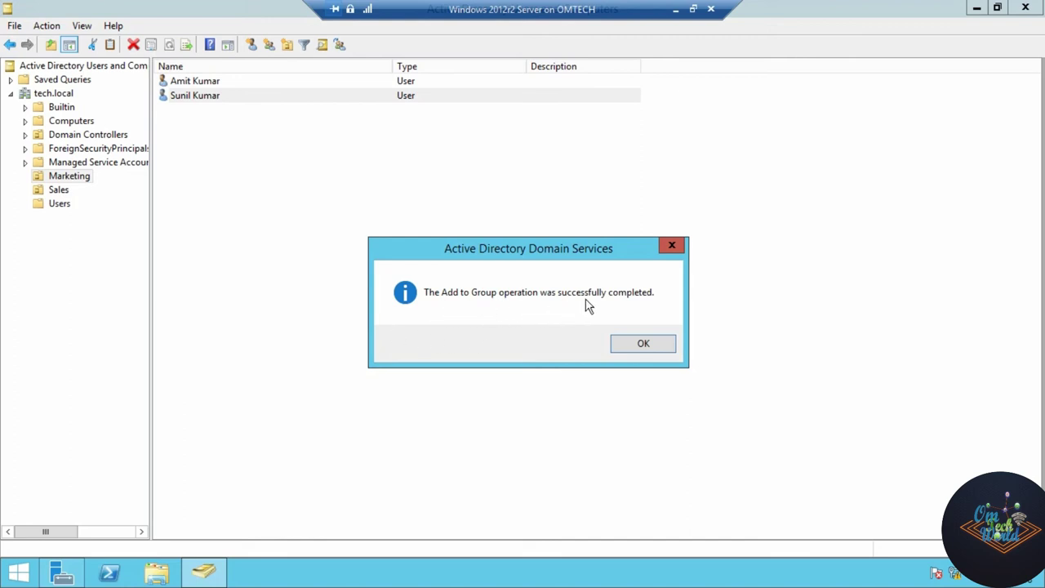
pyautogui.click(643, 349)
pyautogui.click(274, 363)
# Check the group memberships in the second Marketing user's properties and close them without changes.
pyautogui.click(201, 98)
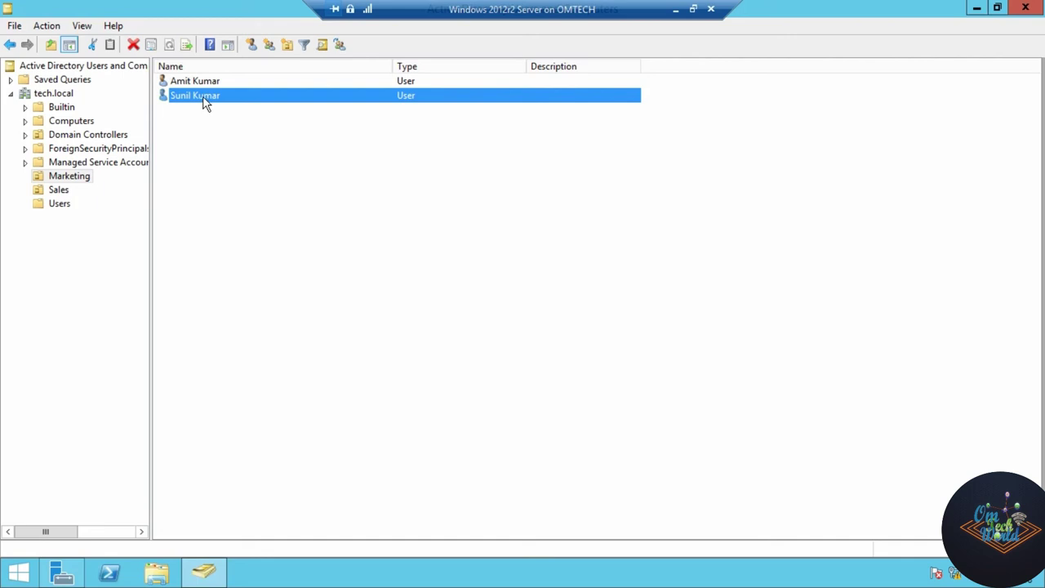
pyautogui.rightClick(203, 97)
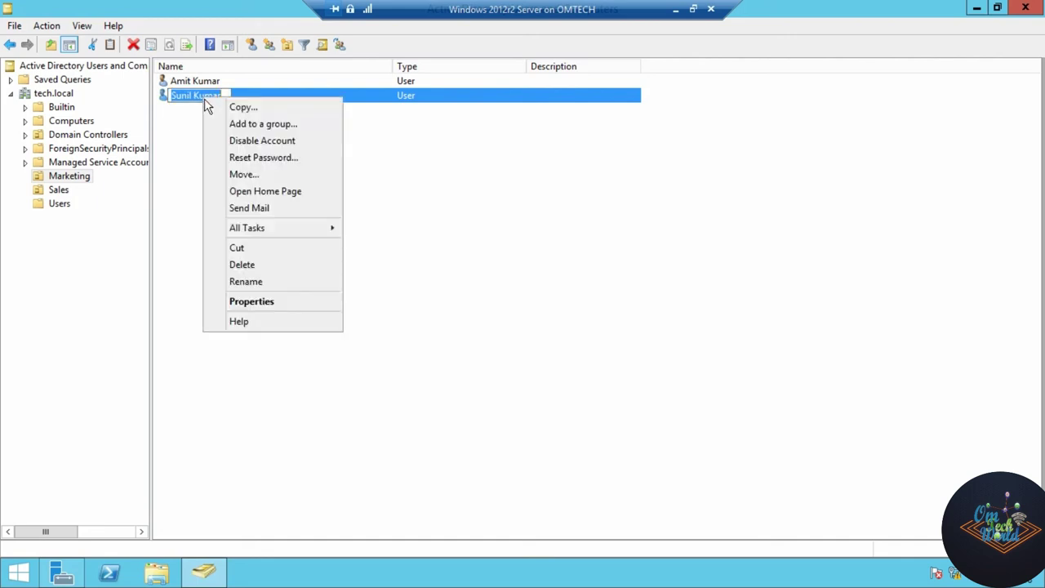
pyautogui.click(251, 301)
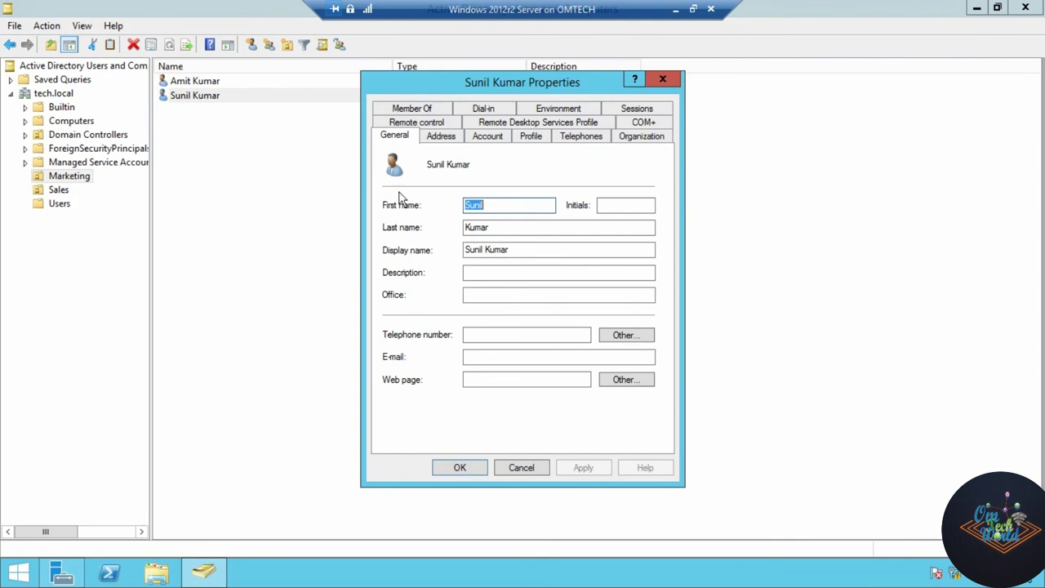
pyautogui.click(404, 136)
pyautogui.click(398, 202)
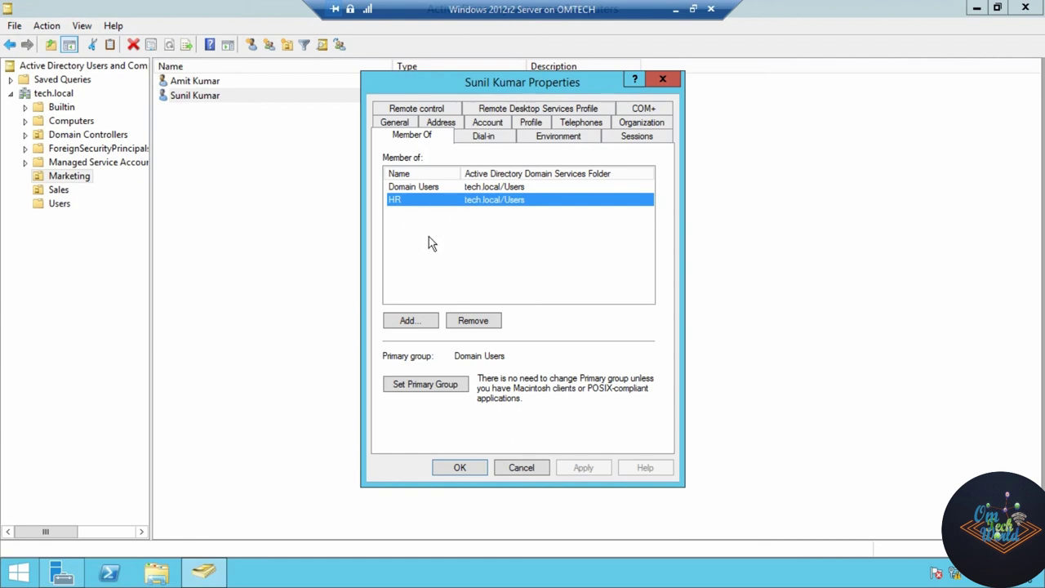
pyautogui.click(517, 471)
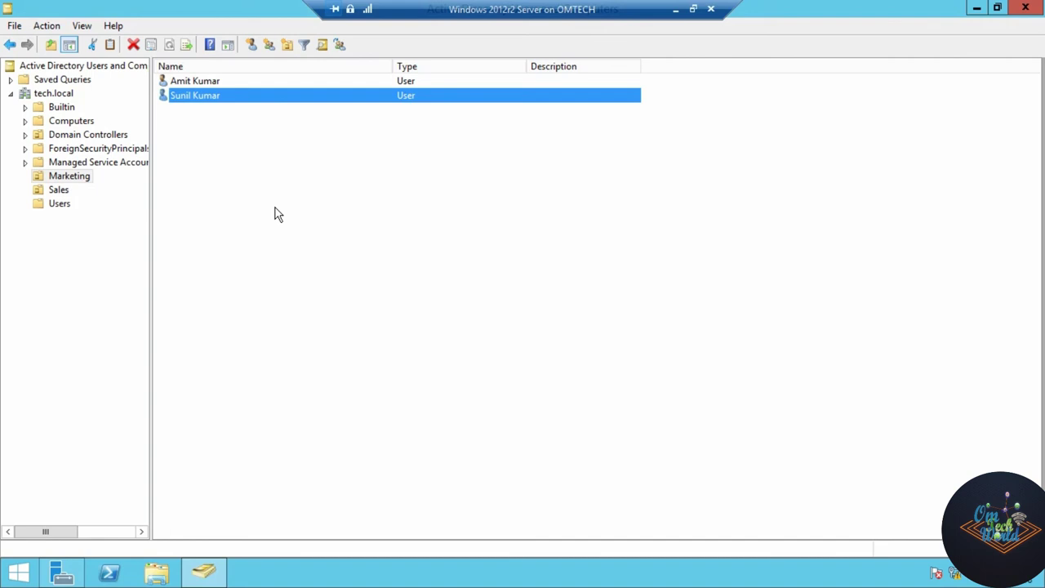
pyautogui.click(881, 266)
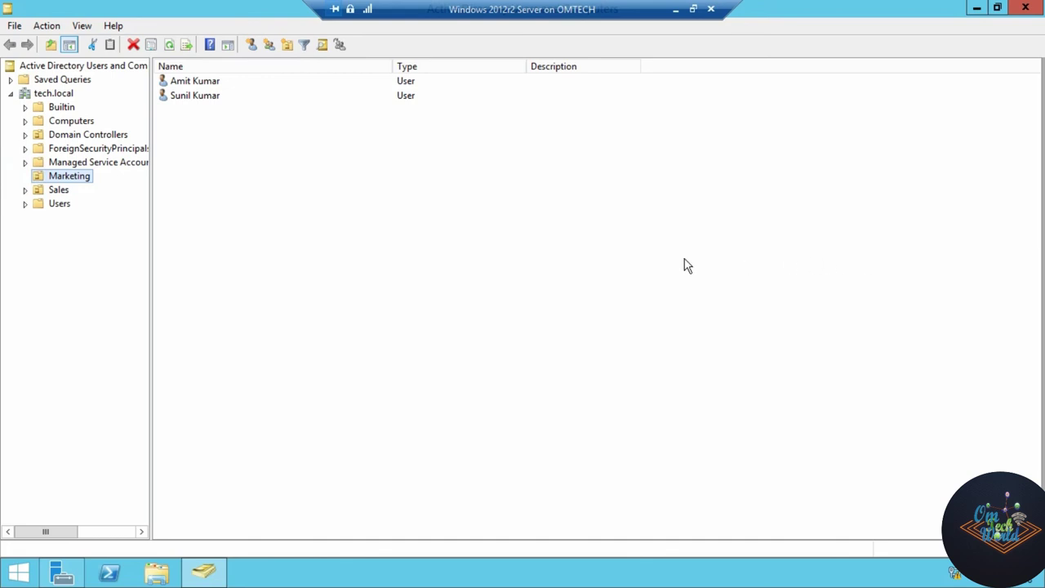
# Rename the second Marketing user's full name to only the first name in capitals, and close Active Directory Users and Computers.
pyautogui.click(199, 104)
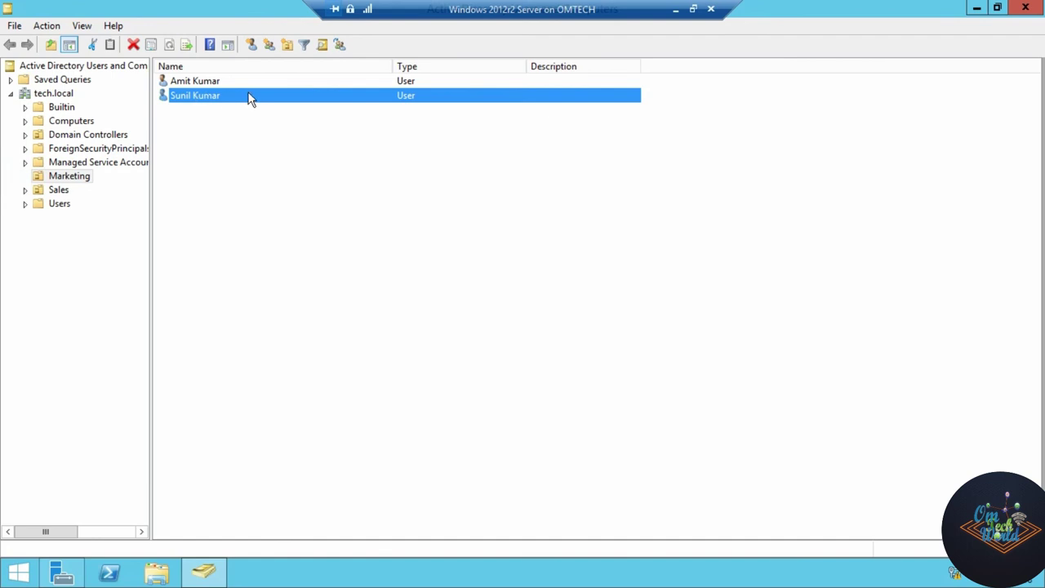
pyautogui.rightClick(225, 103)
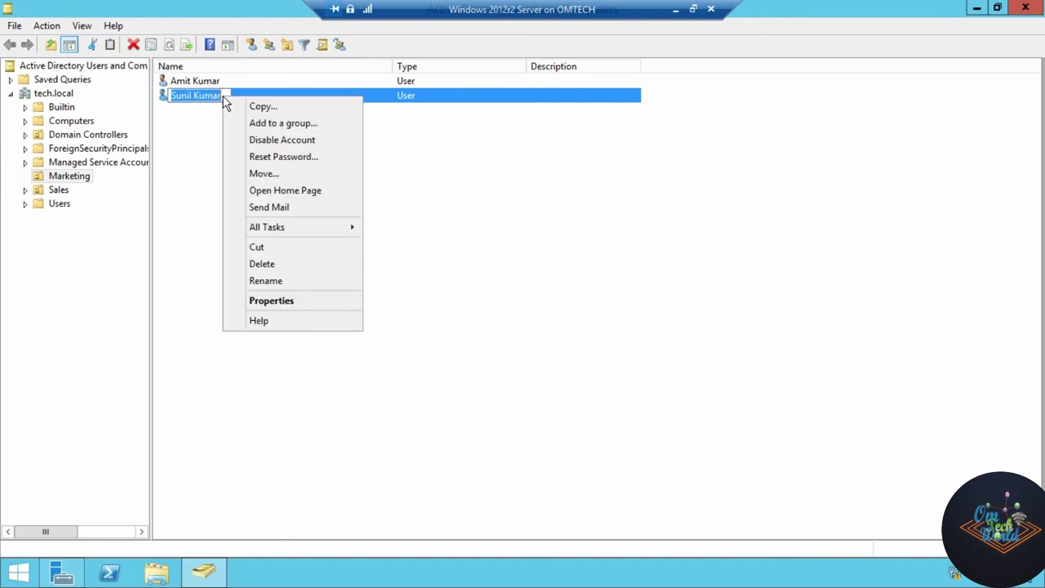
pyautogui.click(278, 283)
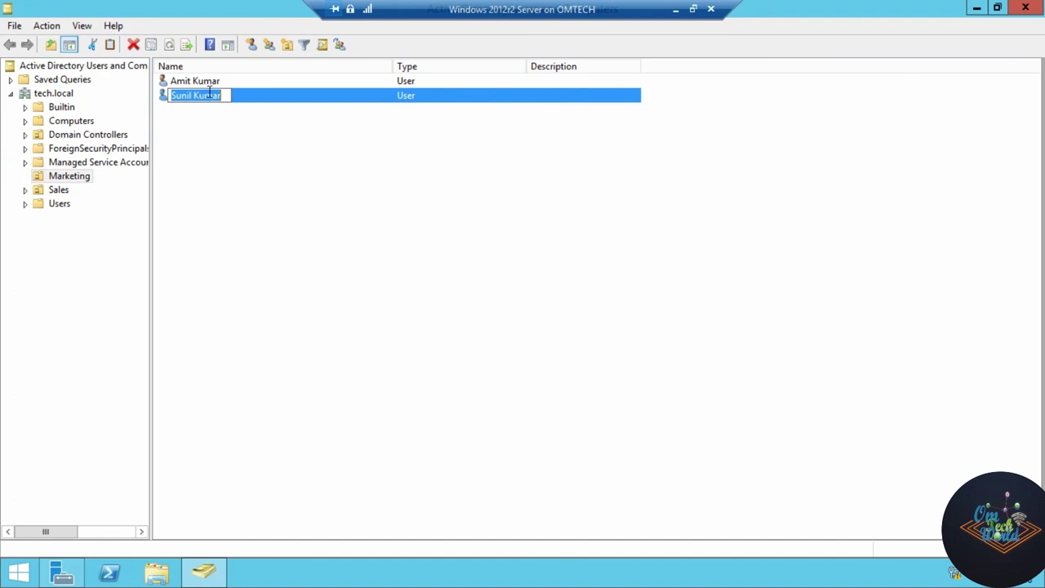
pyautogui.write('SUNIL')
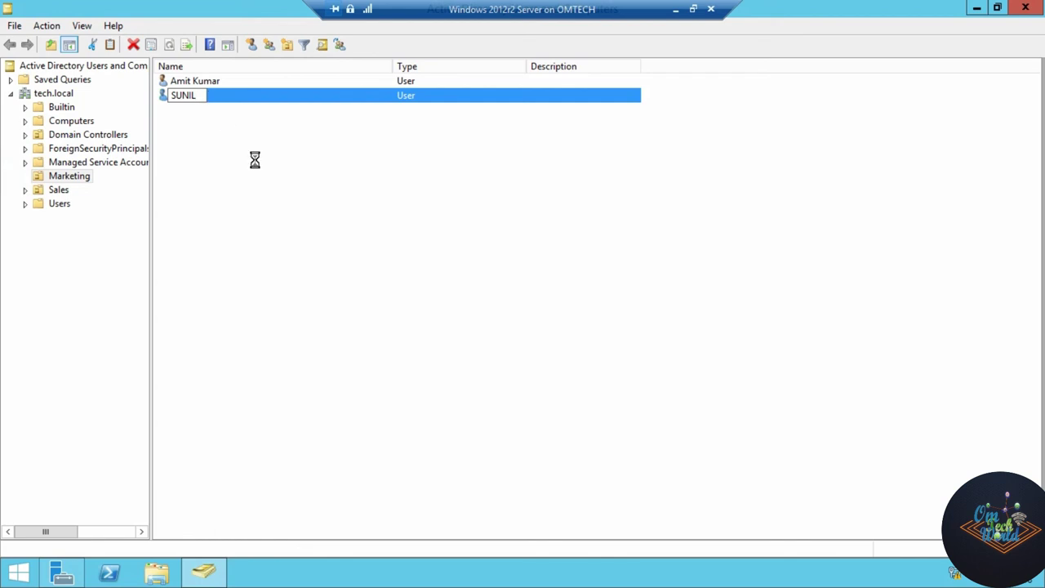
pyautogui.press('Return')
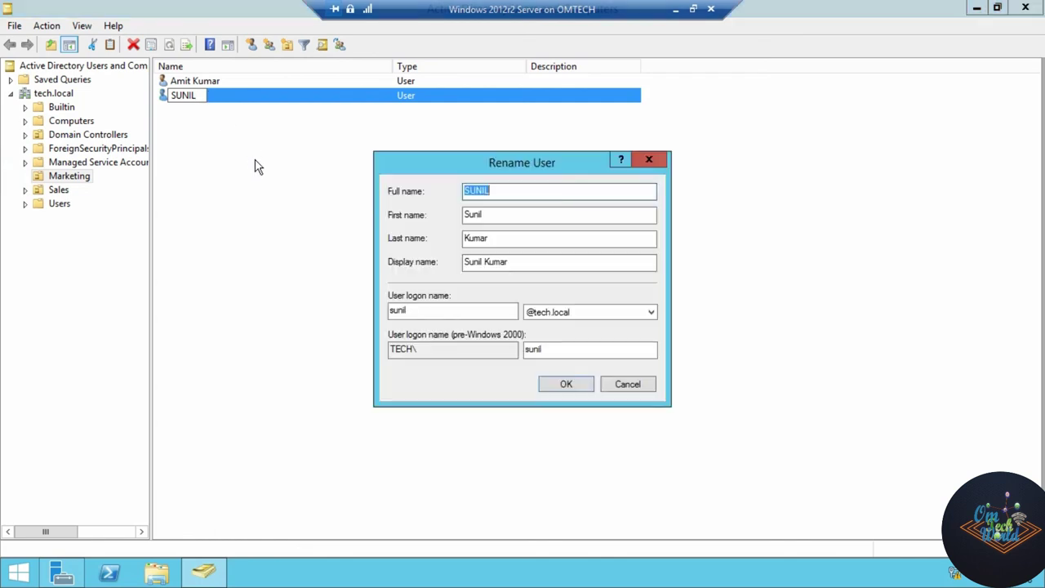
pyautogui.click(493, 213)
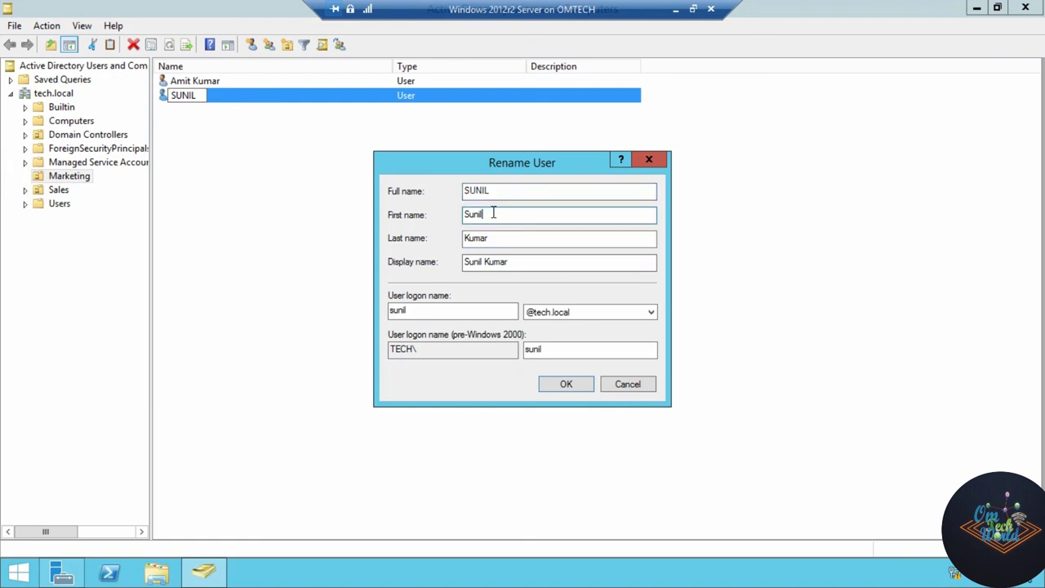
pyautogui.click(564, 384)
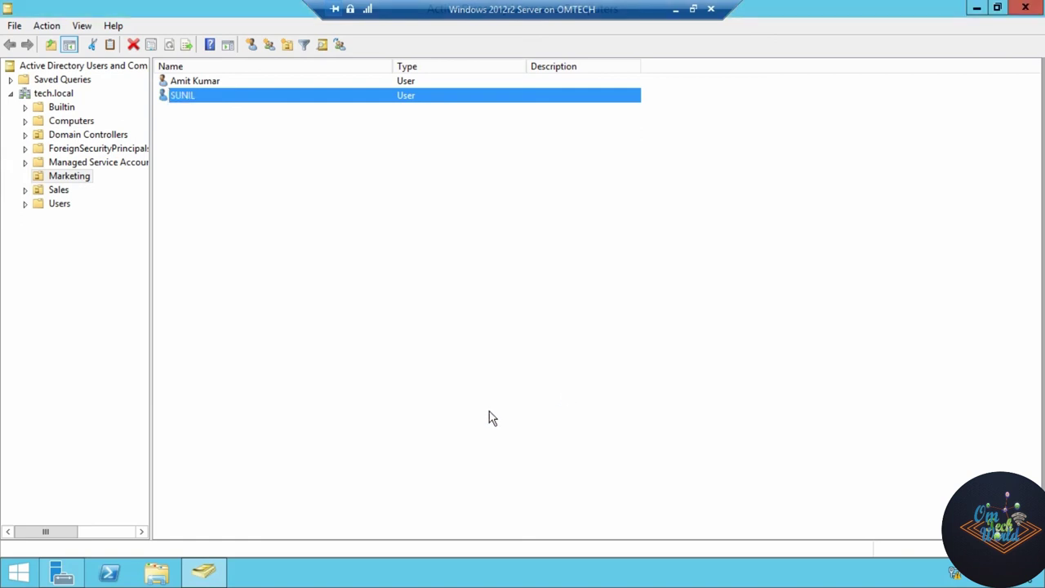
pyautogui.click(341, 320)
pyautogui.click(1025, 8)
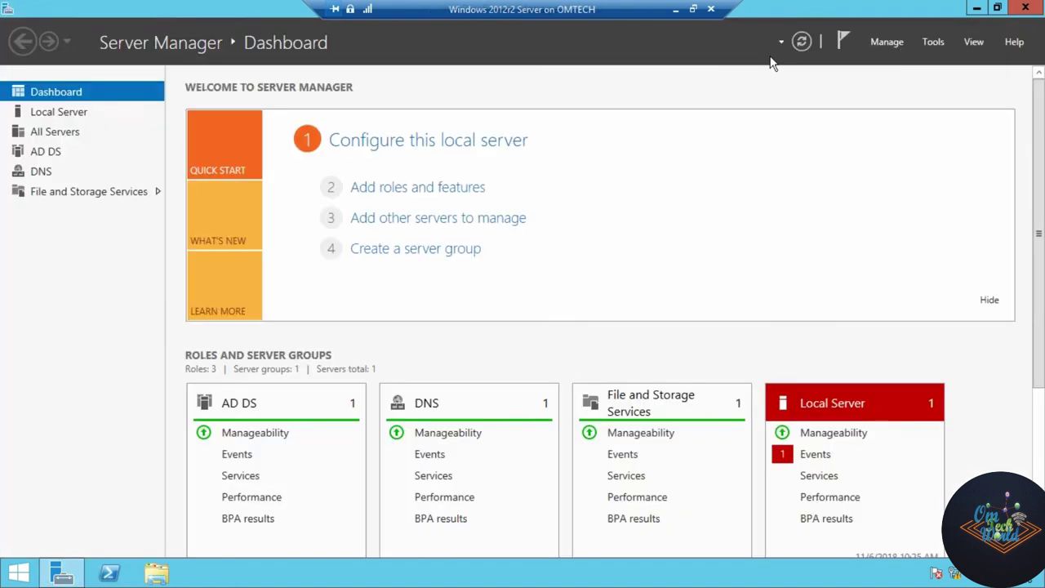